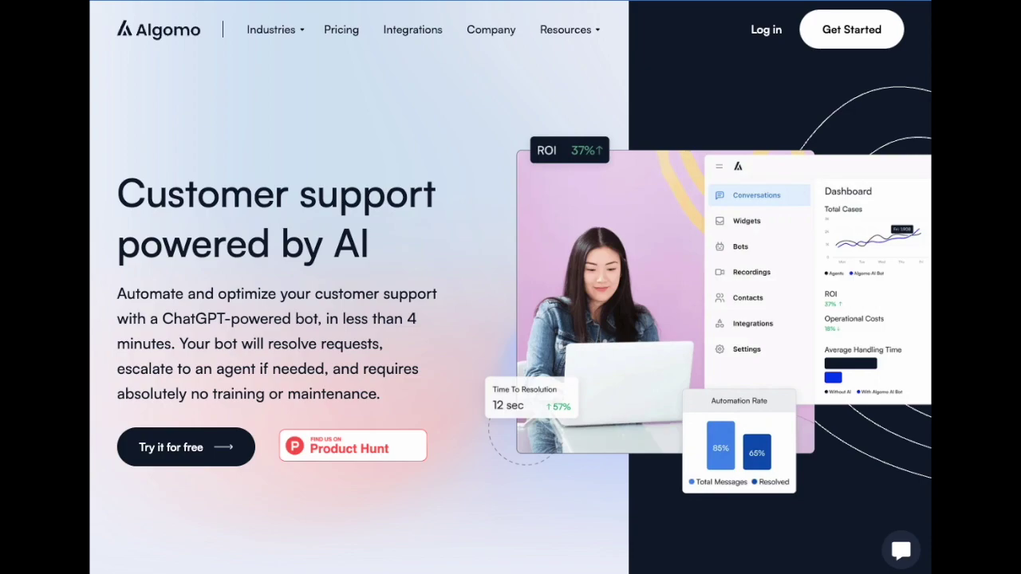
left_click(868, 37)
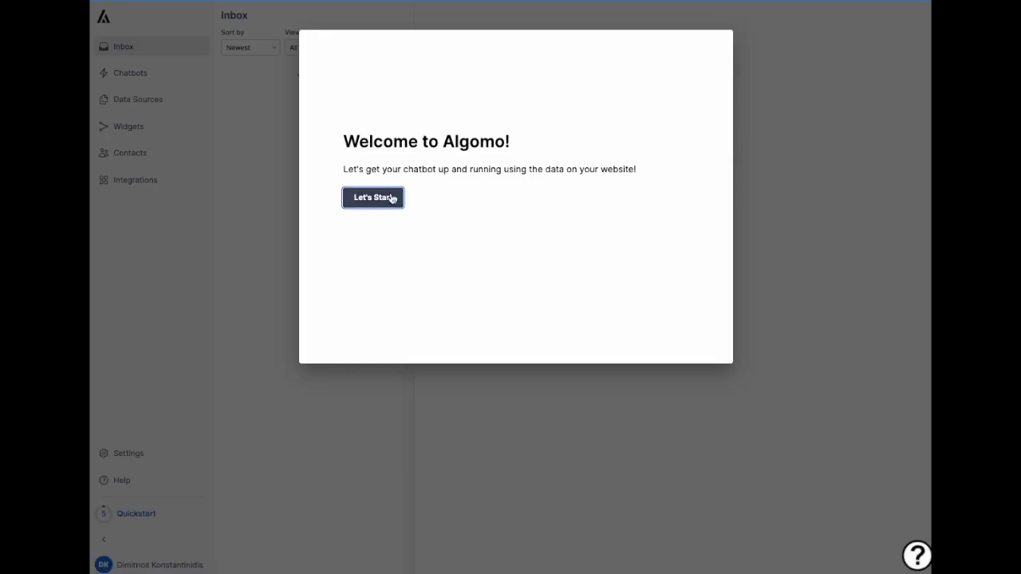
left_click(370, 203)
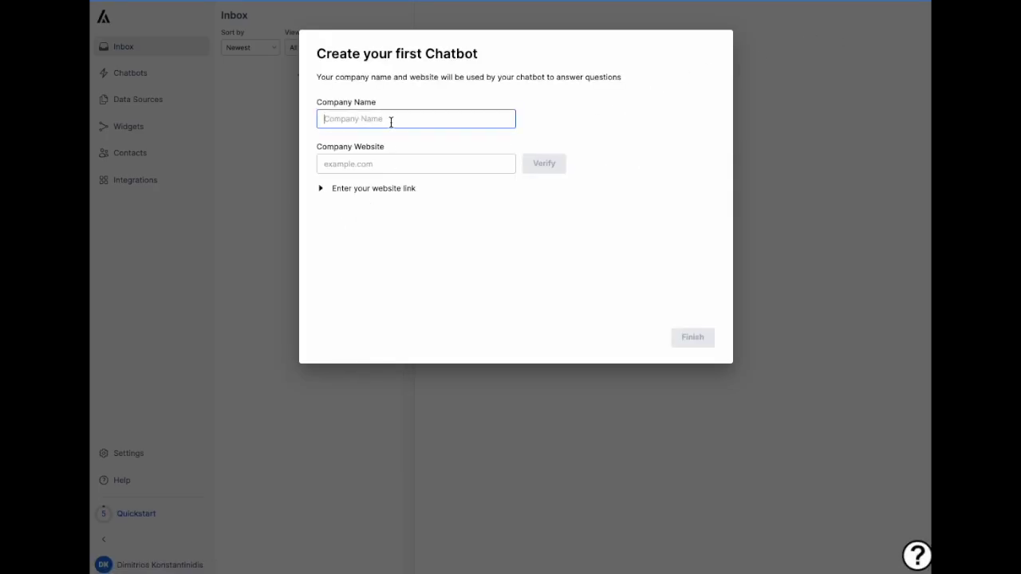
type("Algomo")
key("Tab")
type("www.algomo.com")
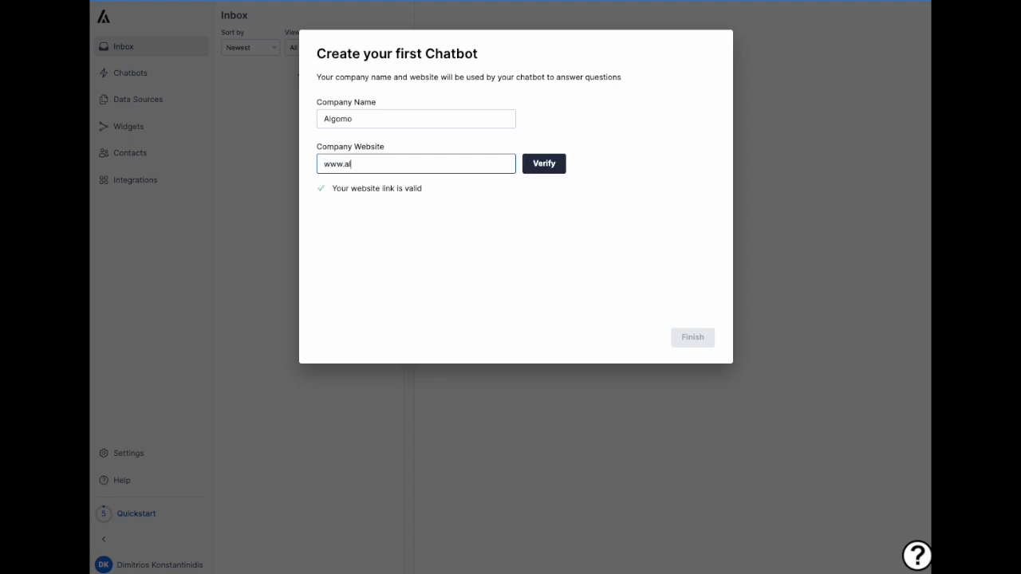
left_click(555, 165)
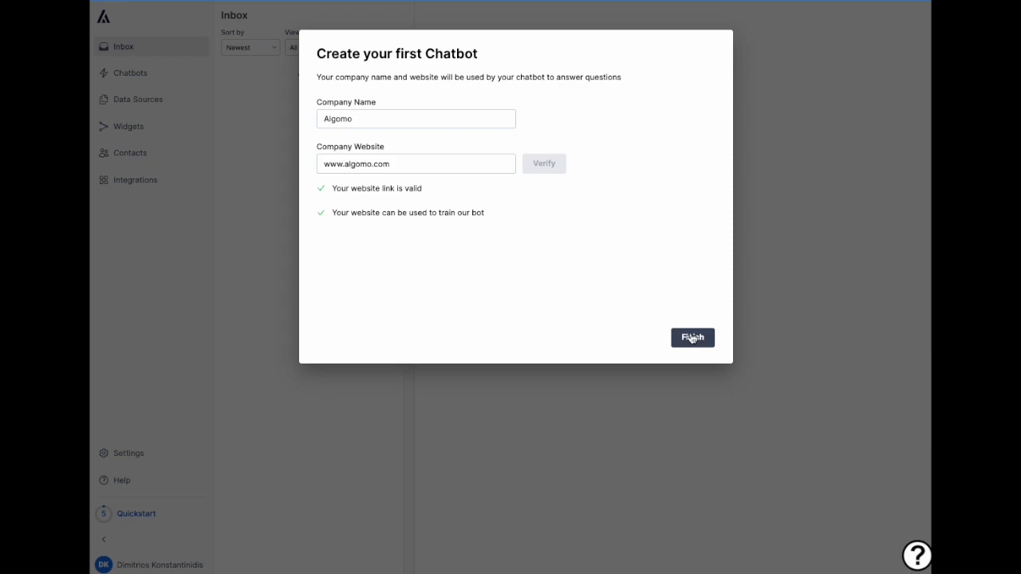
left_click(692, 338)
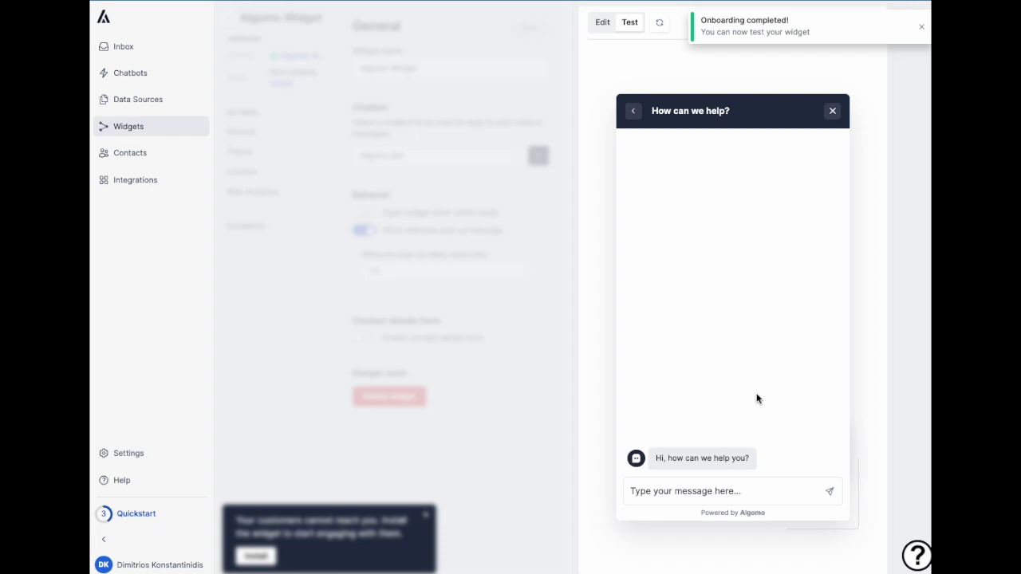
Ask the chatbot in the widget's test chat "what does Algomo do?" and the Chinese question "Algomo 做什么？".
left_click(728, 492)
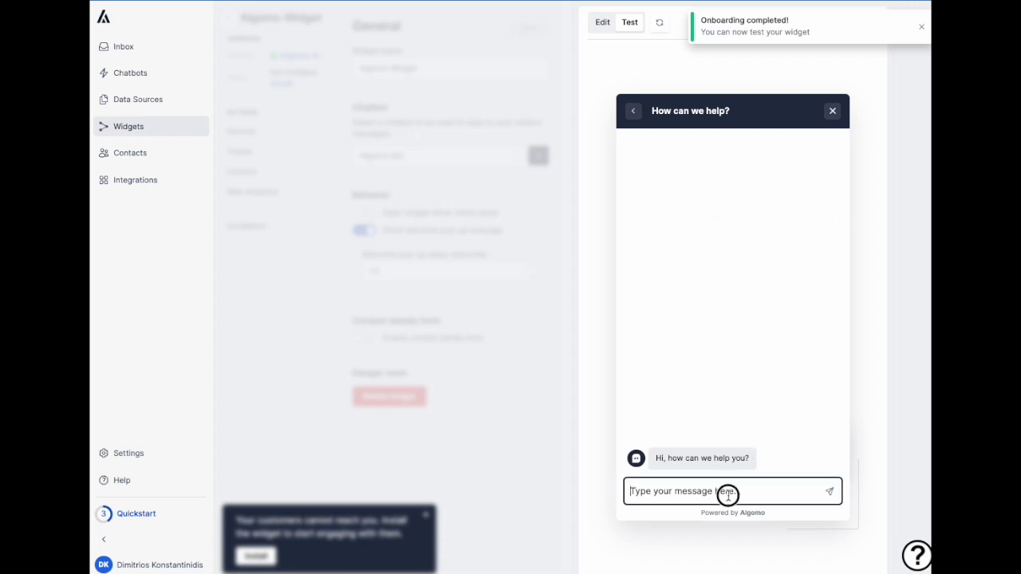
type("what does Algomo do?")
key("Return")
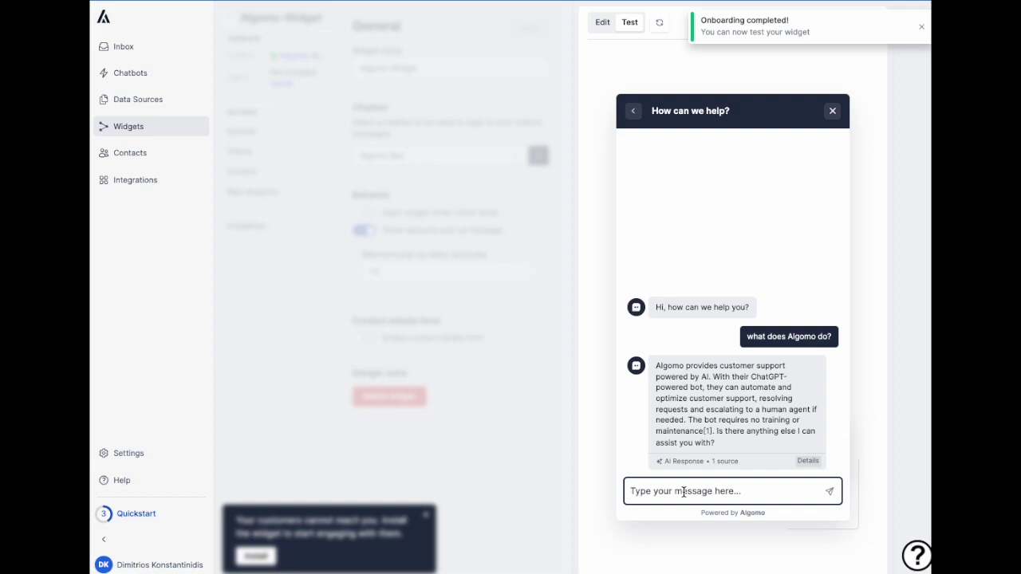
type("Algomo 做什么？")
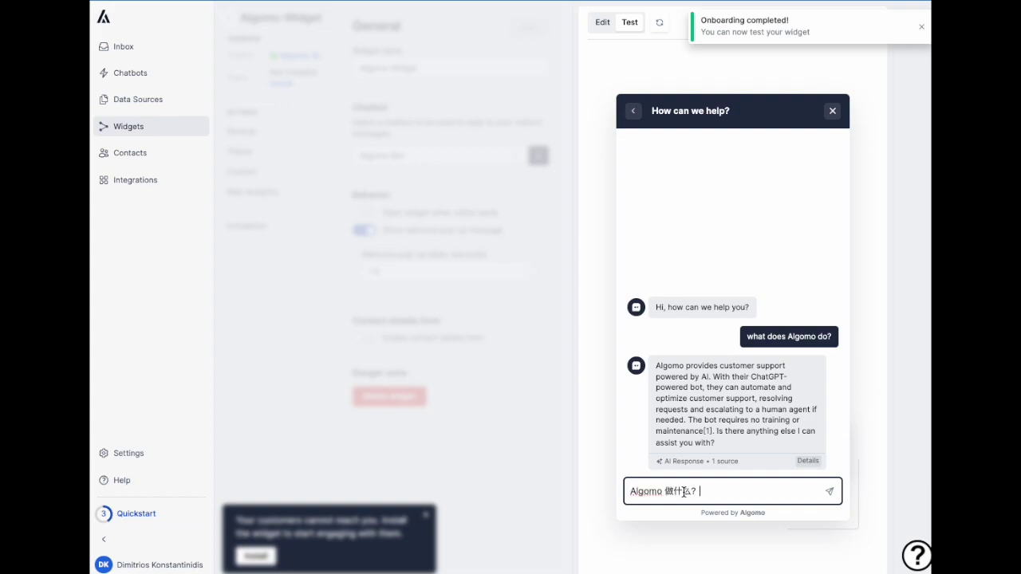
key("Return")
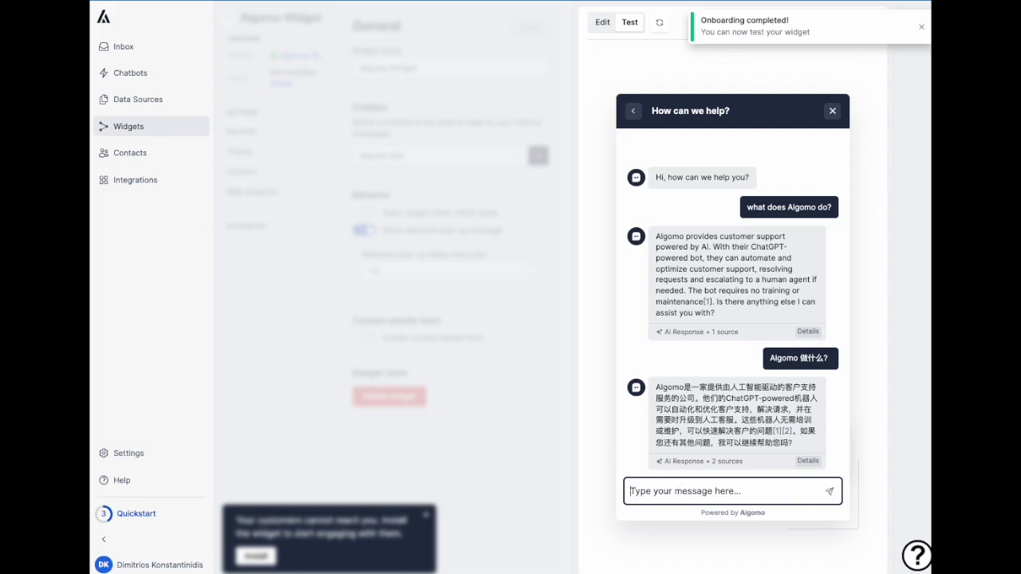
Enable escalation of conversations that require human assistance in the Algomo-Bot chatbot's behaviour settings.
left_click(636, 82)
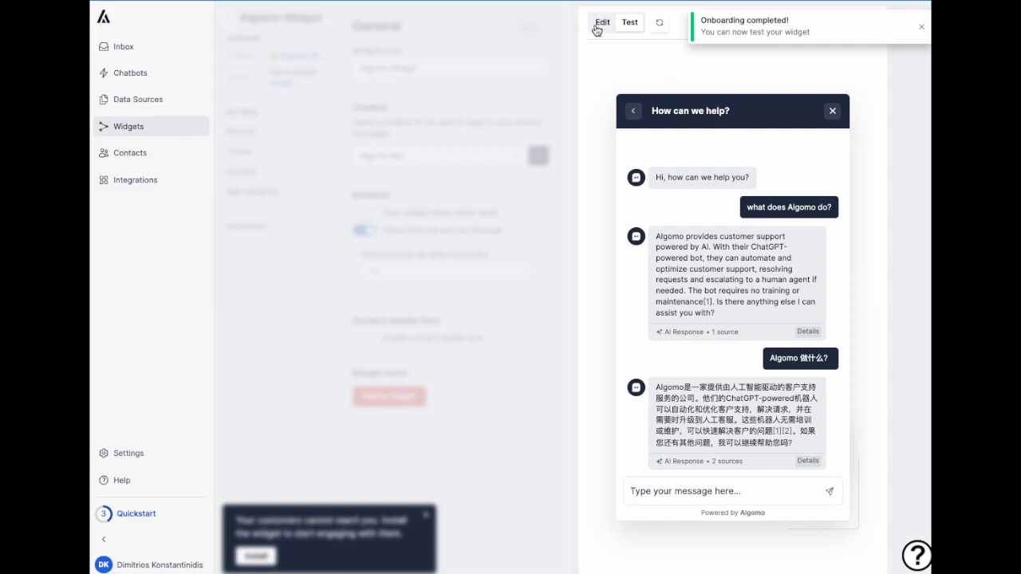
left_click(157, 73)
left_click(254, 76)
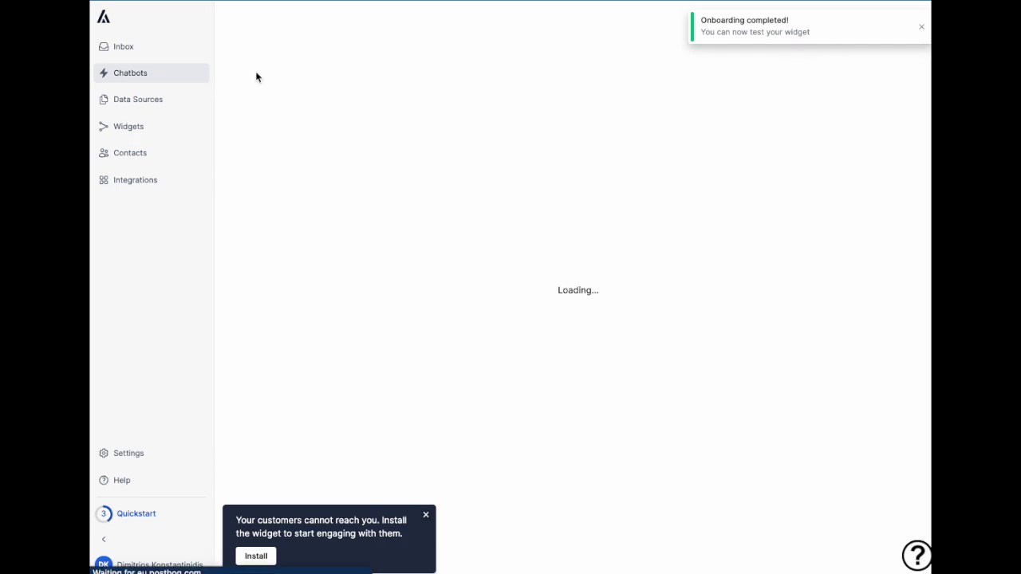
scroll(317, 310, "down", 5)
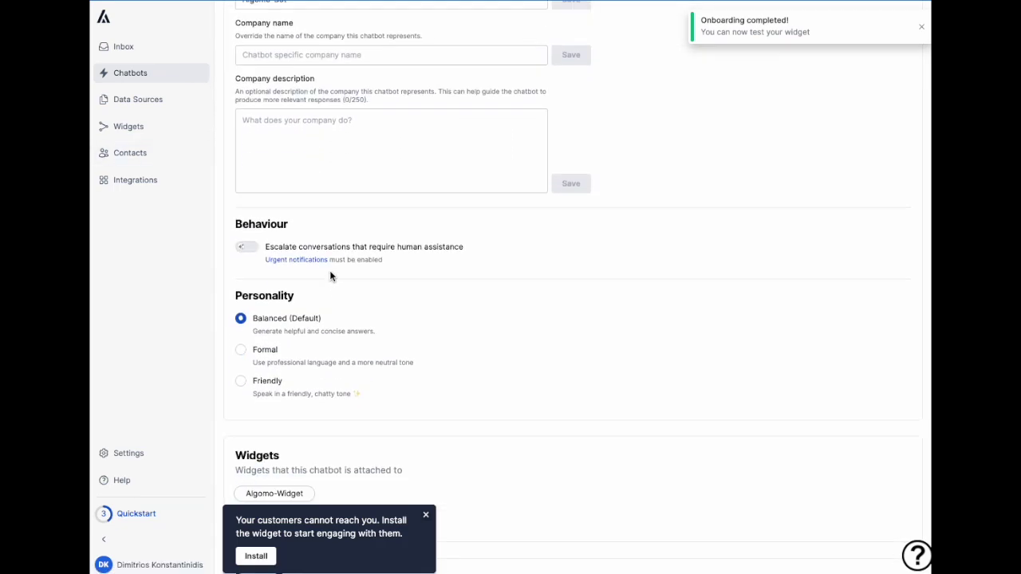
left_click(248, 249)
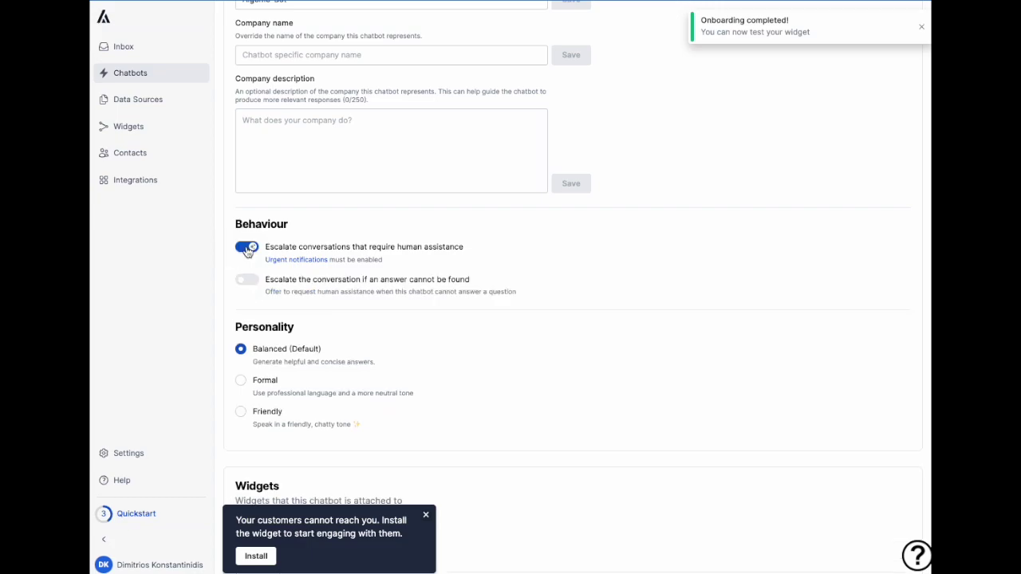
Send "I don't know what you are talking about. I am frustrated" in Algomo-Widget's test chat and submit the customer's name and email.
left_click(205, 126)
left_click(279, 79)
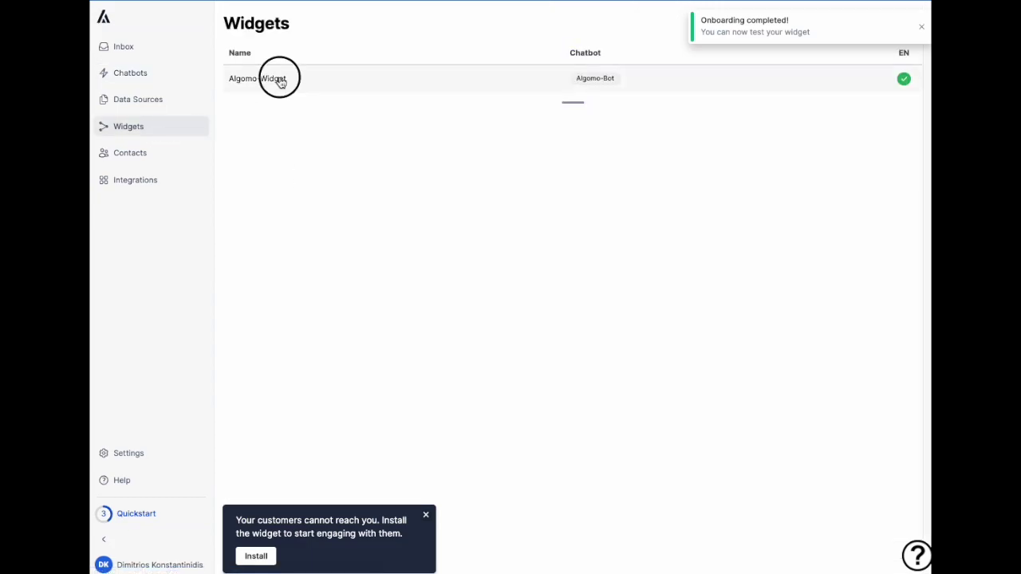
left_click(630, 23)
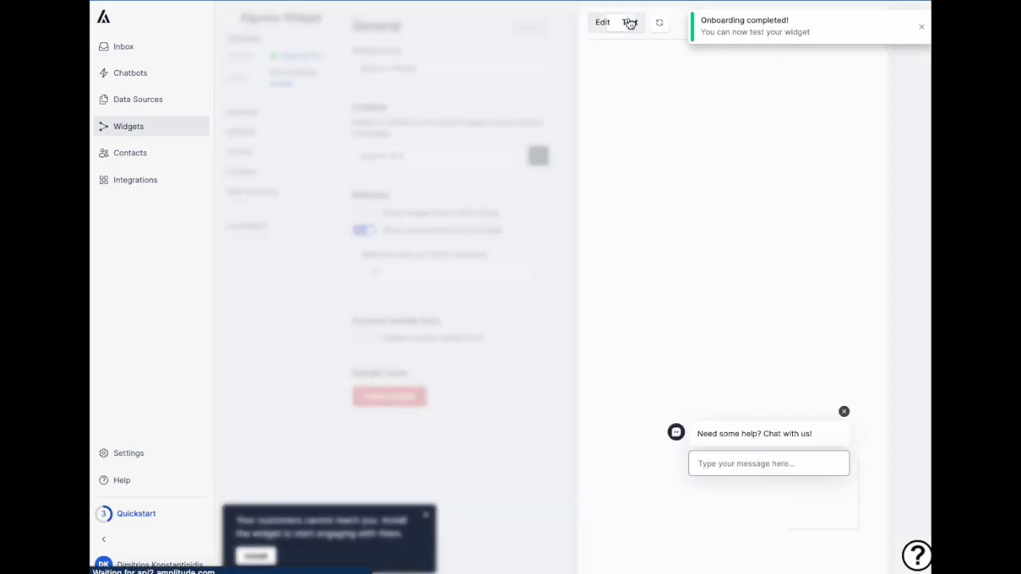
left_click(763, 465)
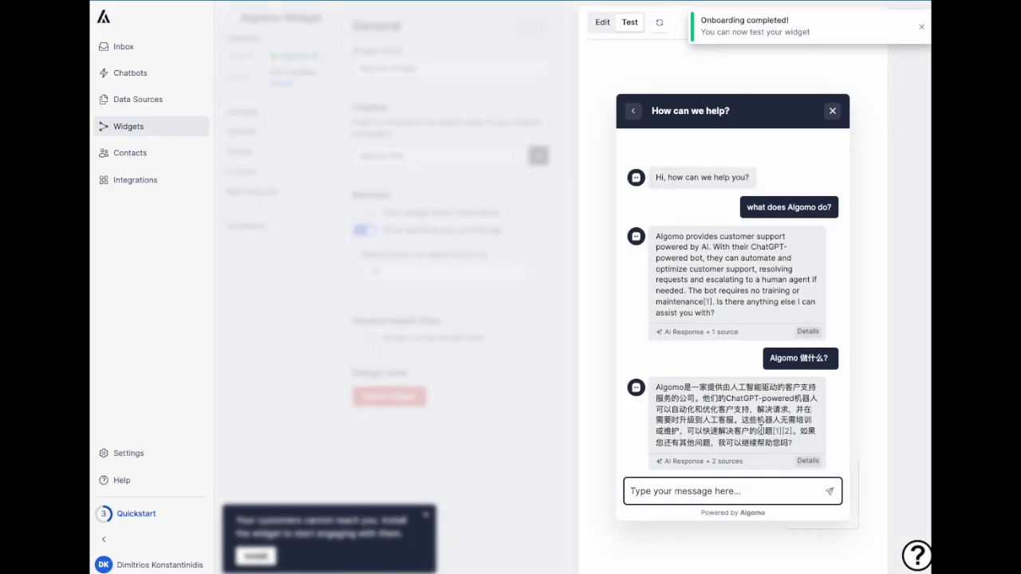
type("I")
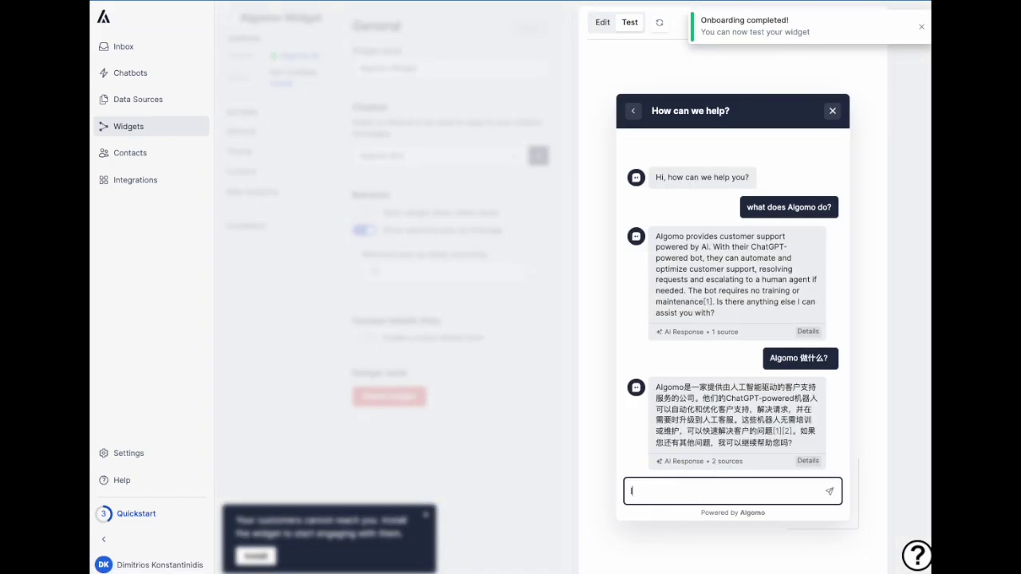
type(" don't know what you are talking about. I am frustrate")
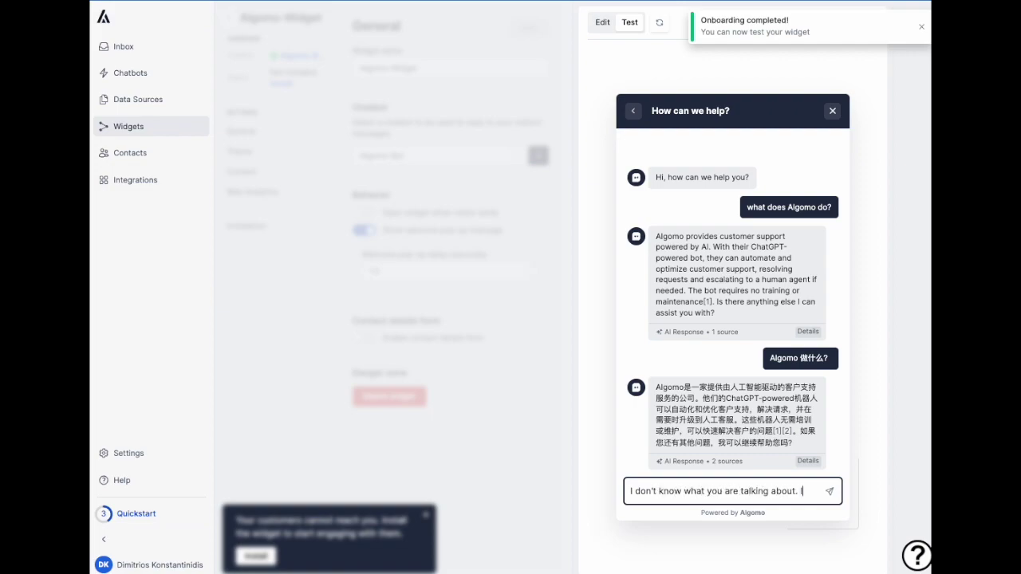
type("d")
key("Return")
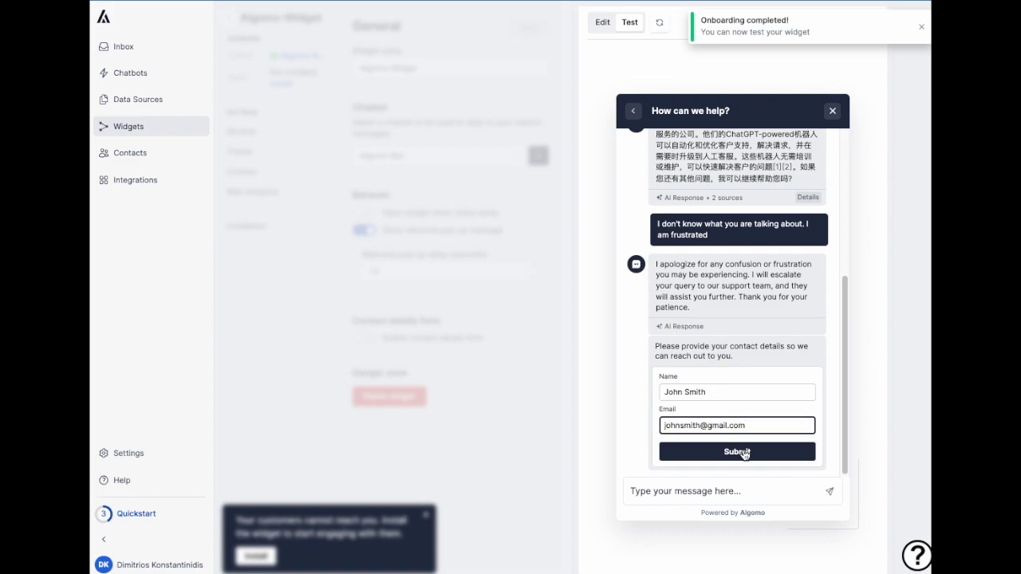
left_click(745, 452)
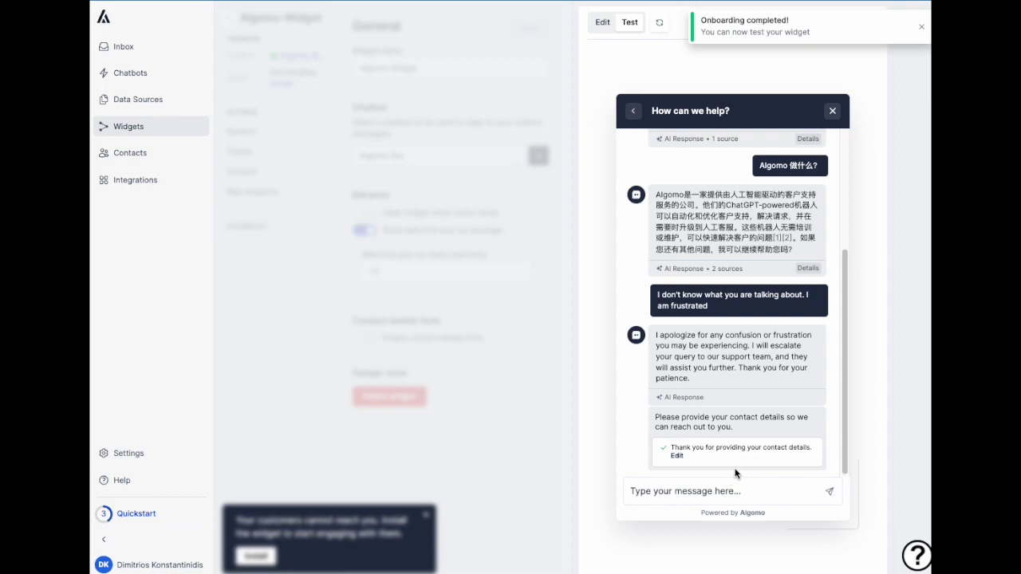
Reply to the urgent customer conversation in the inbox with "Hi there. This is a human agent. How can I help?".
left_click(120, 48)
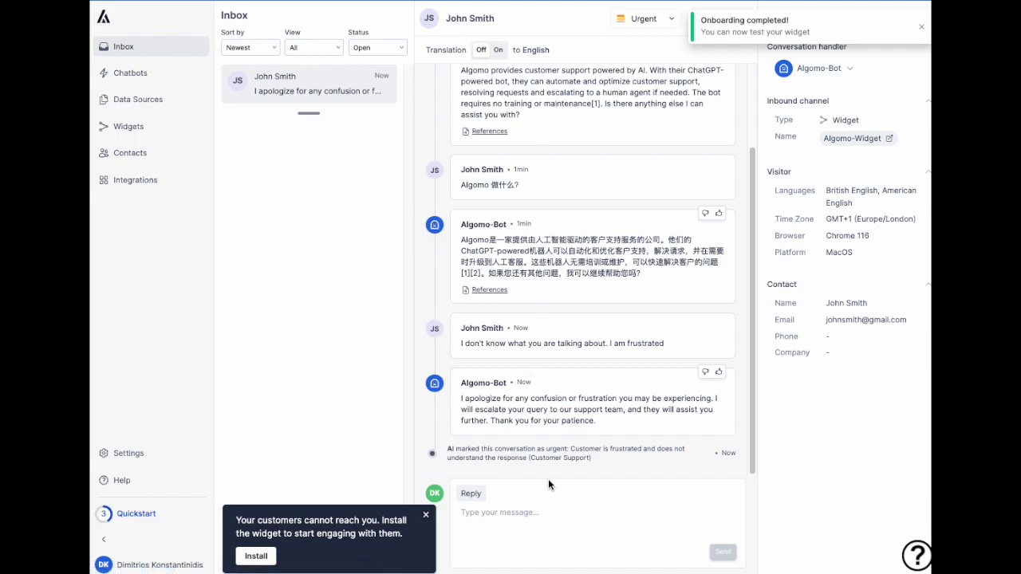
left_click(505, 524)
type("Hi there")
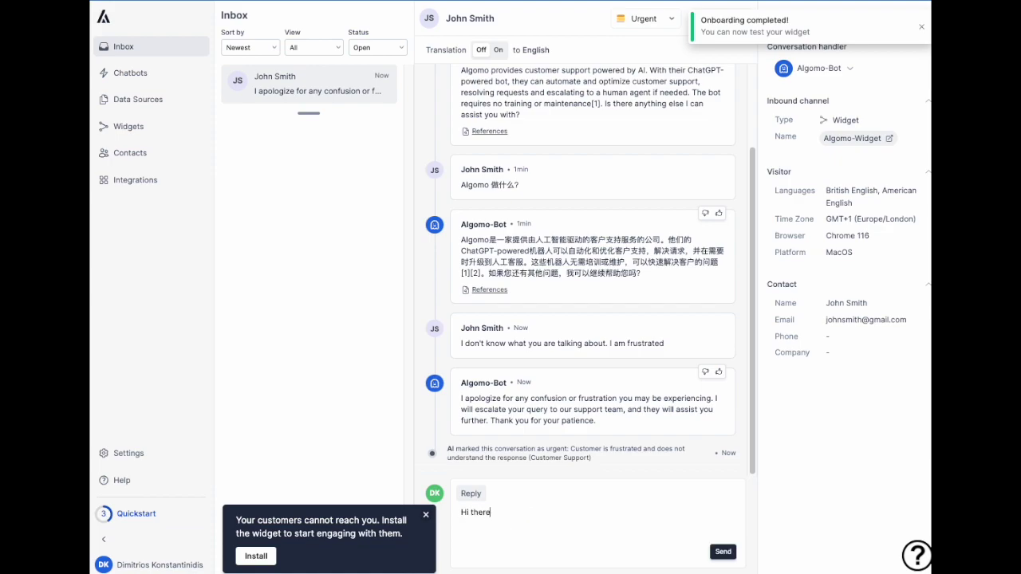
type(". This is a human agent. How can I help?")
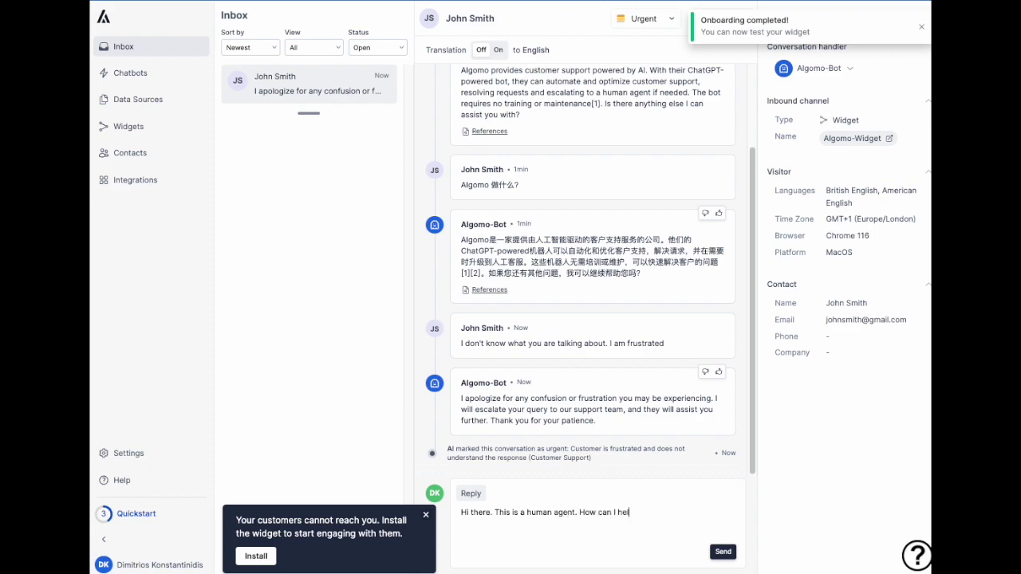
left_click(723, 551)
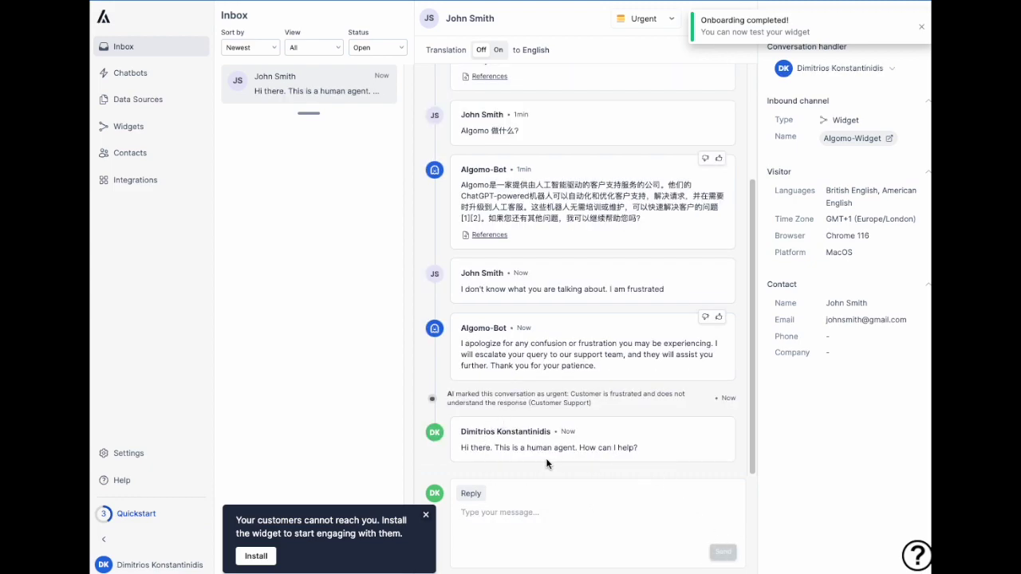
Check the human agent's reply from the customer's side in Algomo-Widget's test chat.
left_click(128, 126)
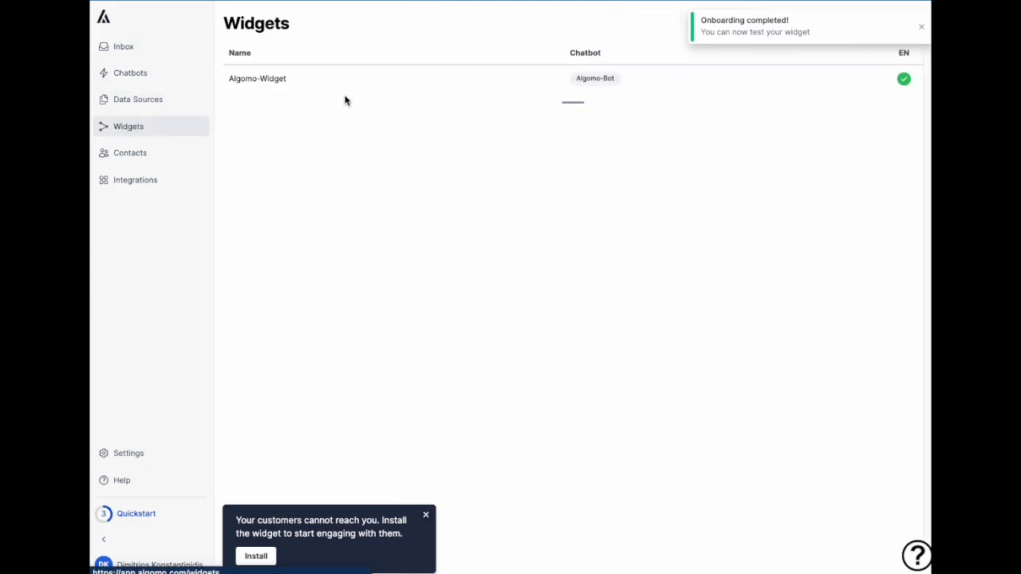
left_click(311, 80)
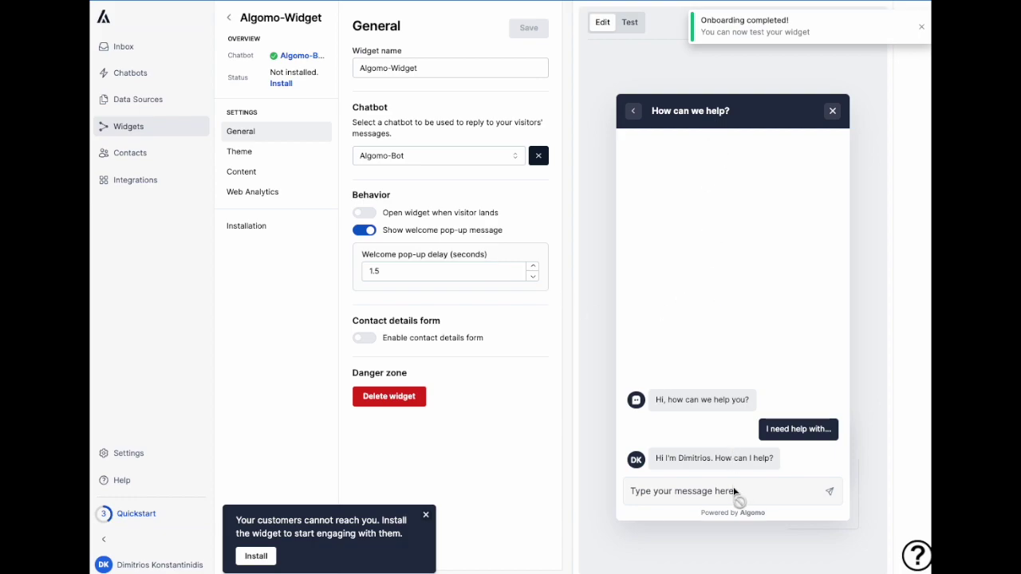
left_click(631, 23)
left_click(761, 463)
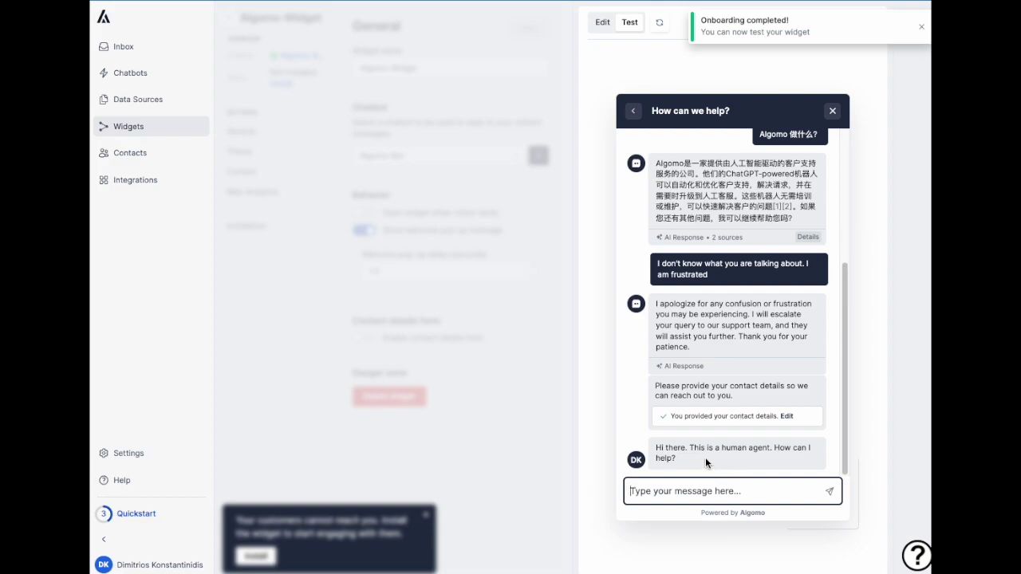
Examine the options for adding a new data source: website, file upload, app integrations and intents.
left_click(142, 99)
left_click(859, 77)
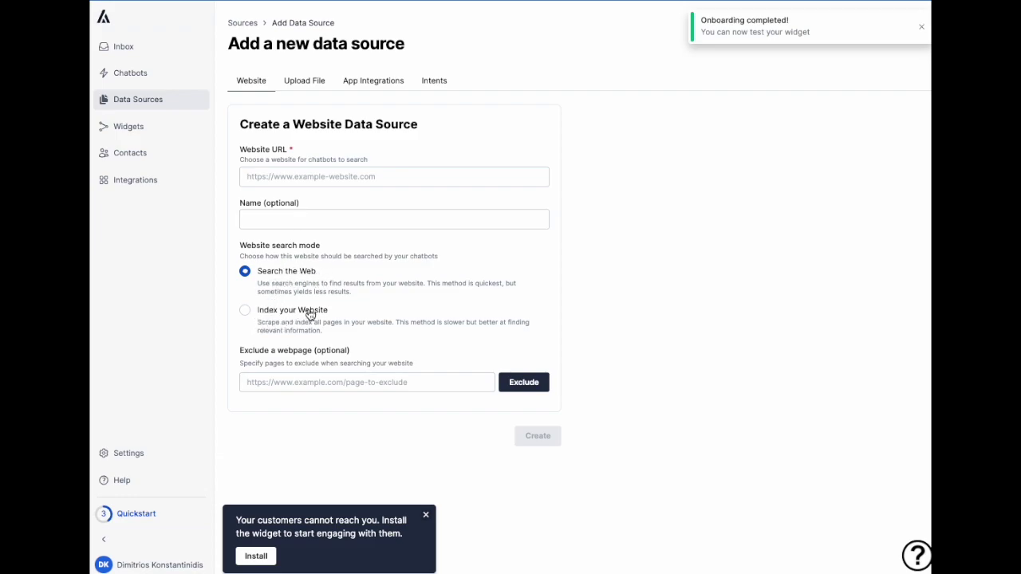
left_click(304, 82)
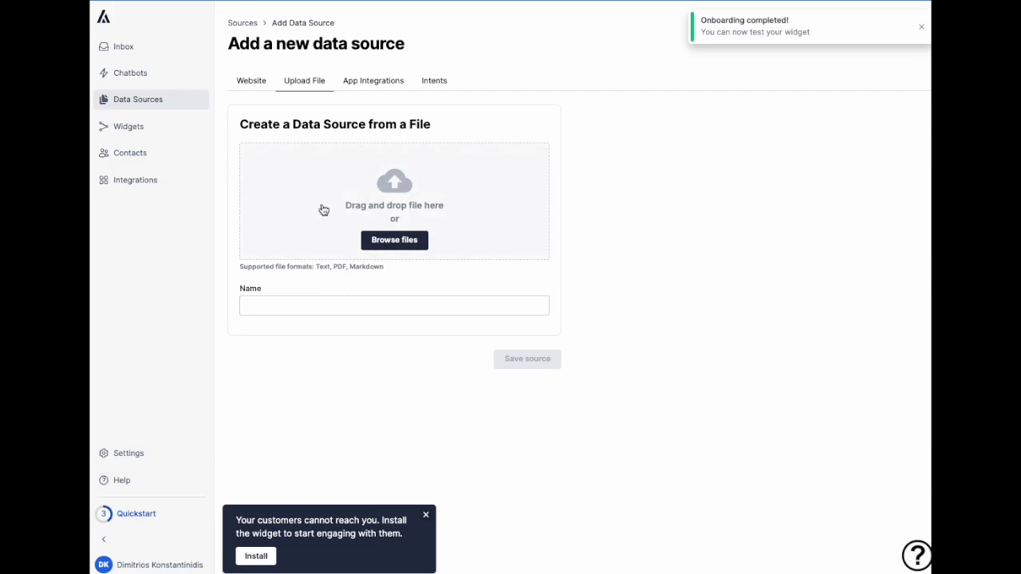
left_click(370, 83)
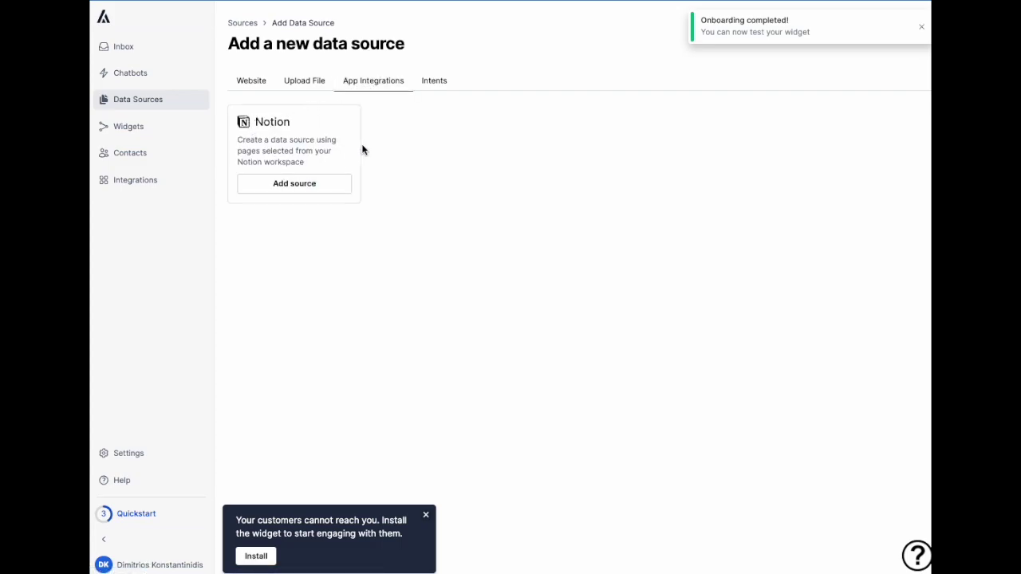
left_click(439, 84)
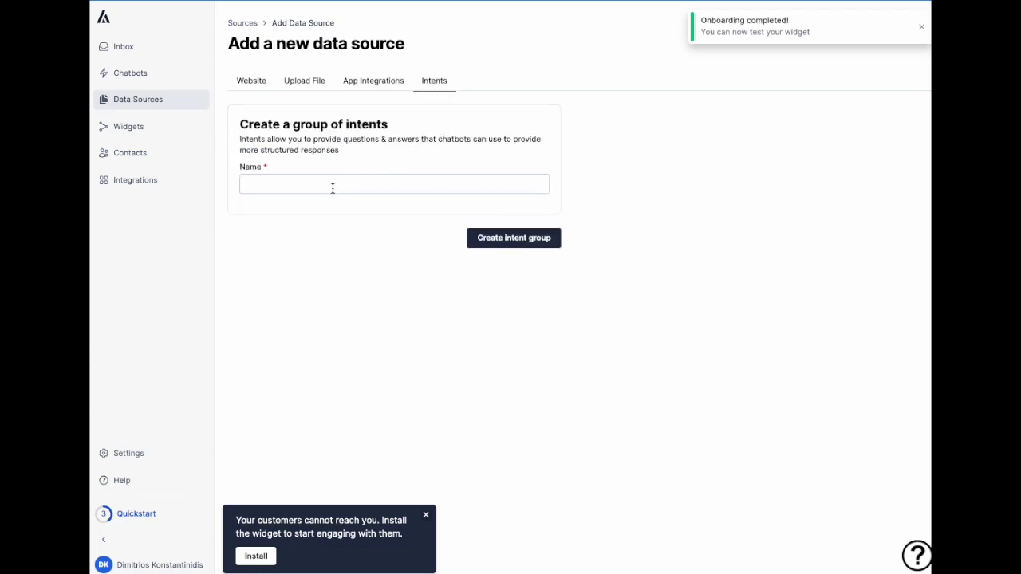
key("Return")
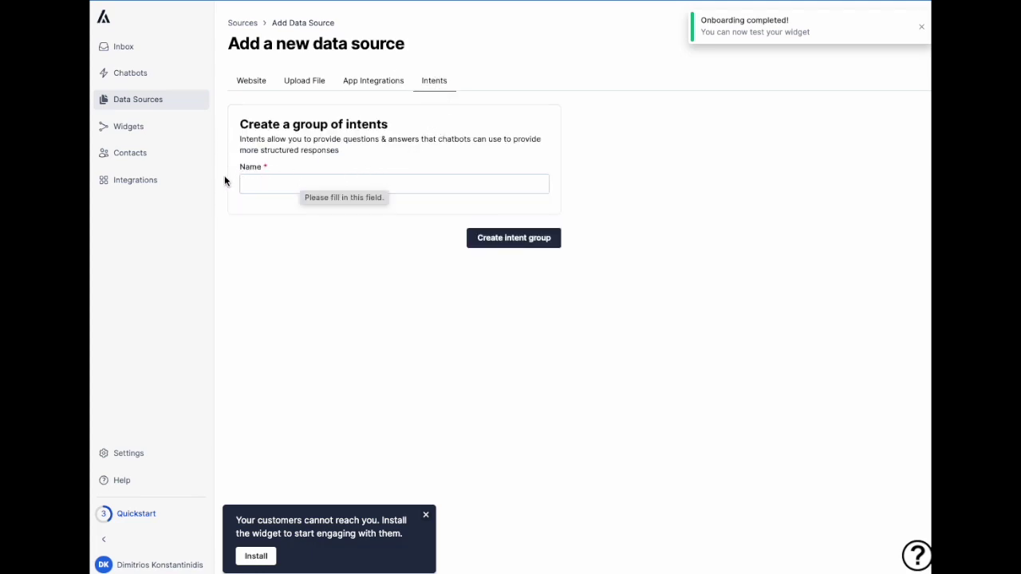
Copy Algomo-Widget's embed code for installation on the website.
left_click(171, 186)
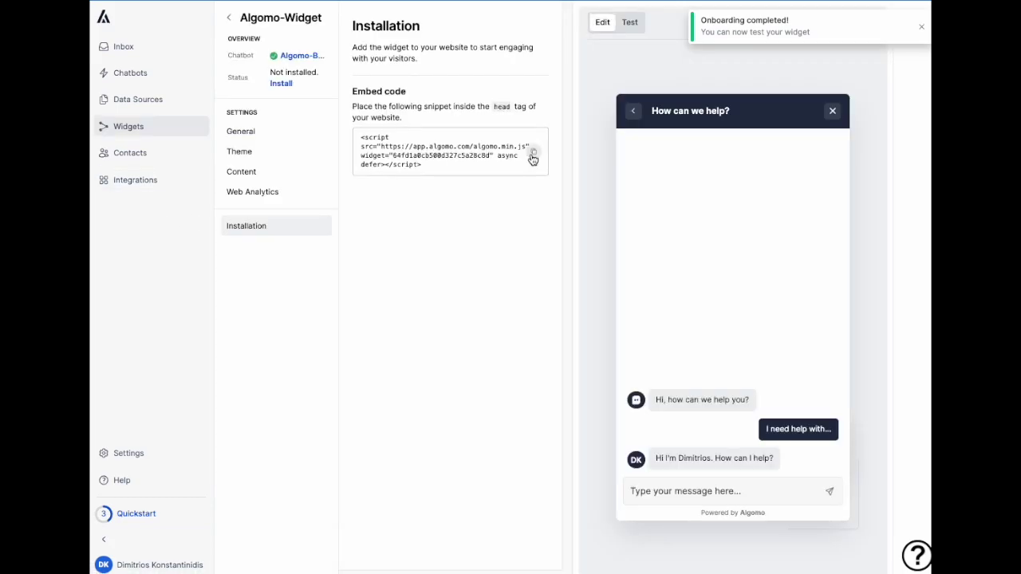
left_click(532, 152)
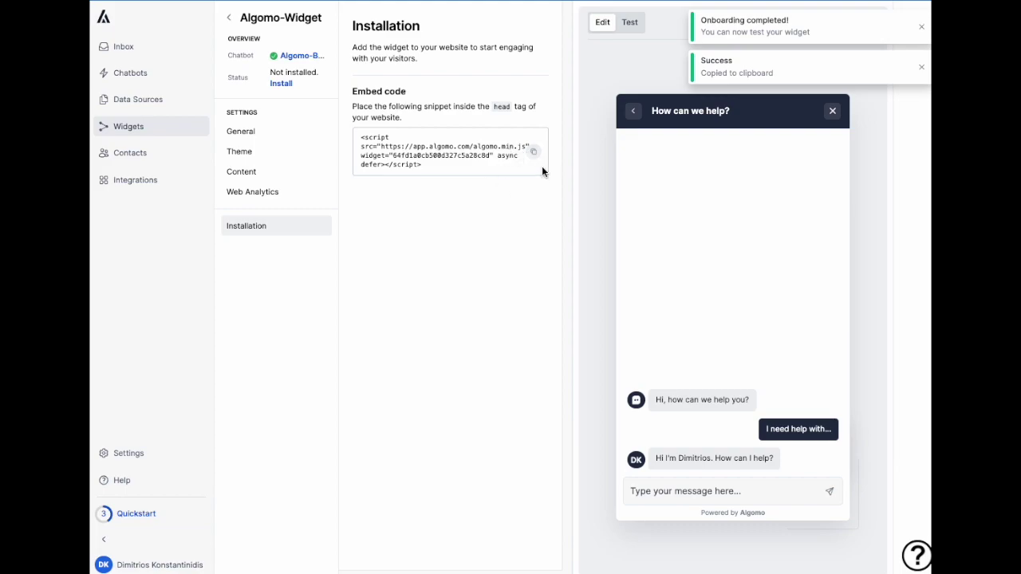